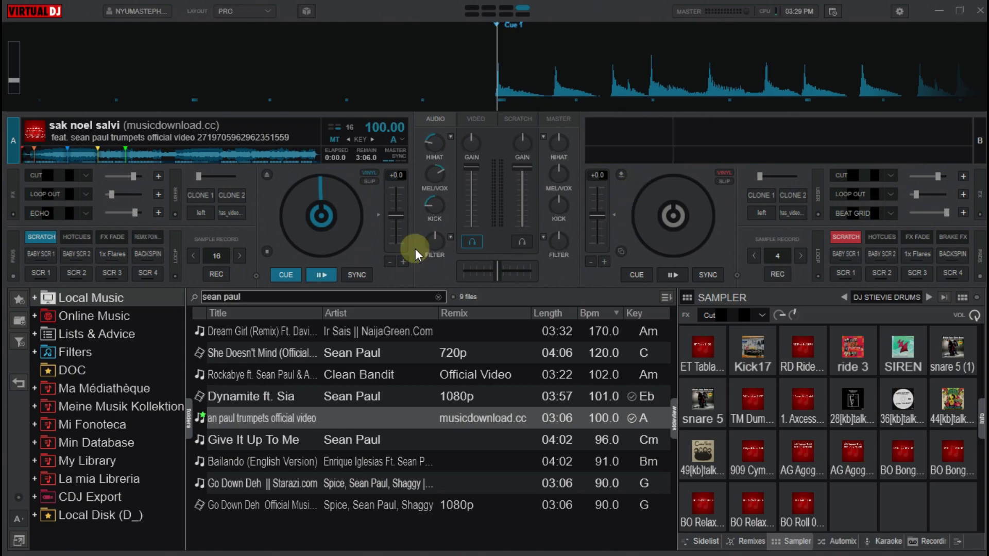
# - Double-click deck A's HIHAT and KICK EQ knobs to snap both back to centre
pyautogui.doubleClick(433, 146)
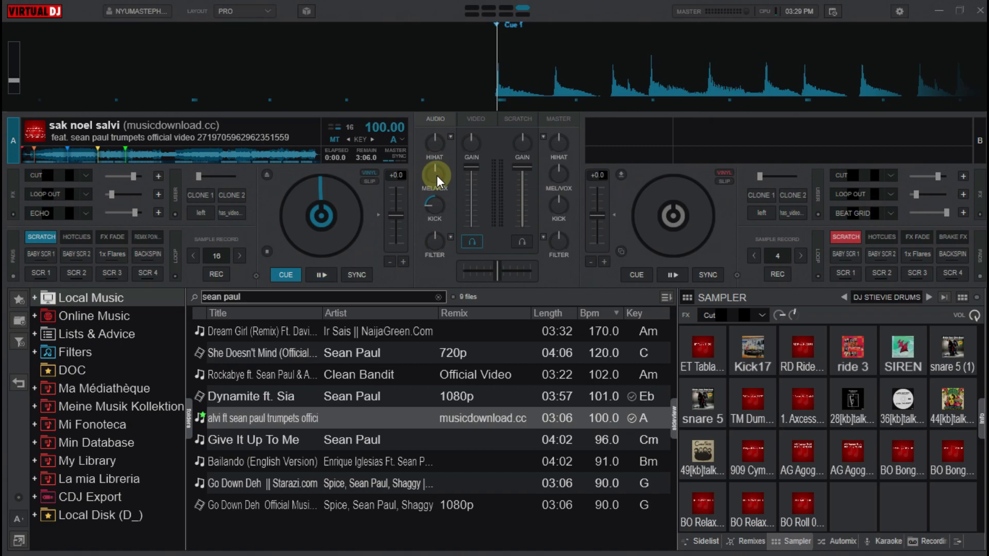
pyautogui.doubleClick(431, 209)
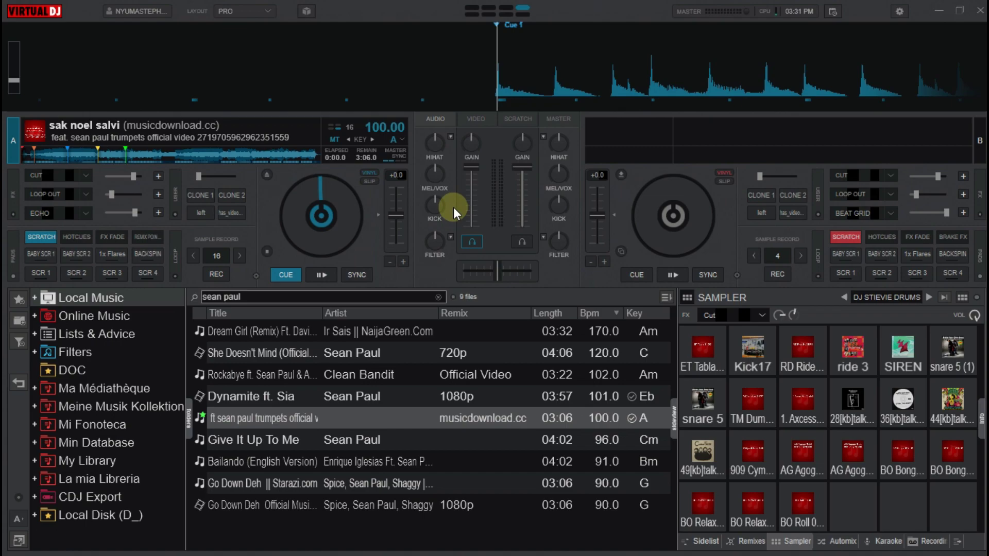
# - In Settings > Options, search 'eq' and set resetEqOnLoad to Yes
pyautogui.click(899, 11)
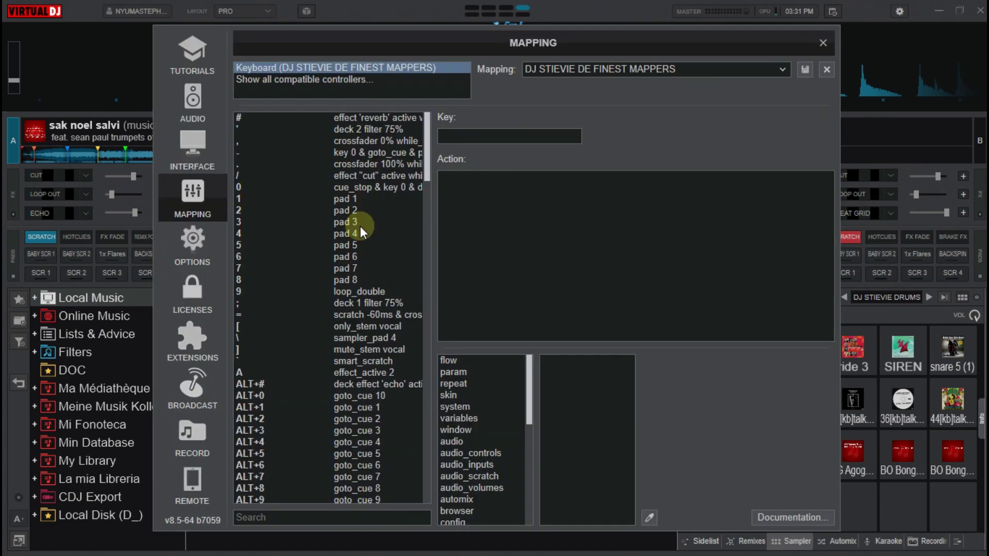
pyautogui.click(196, 238)
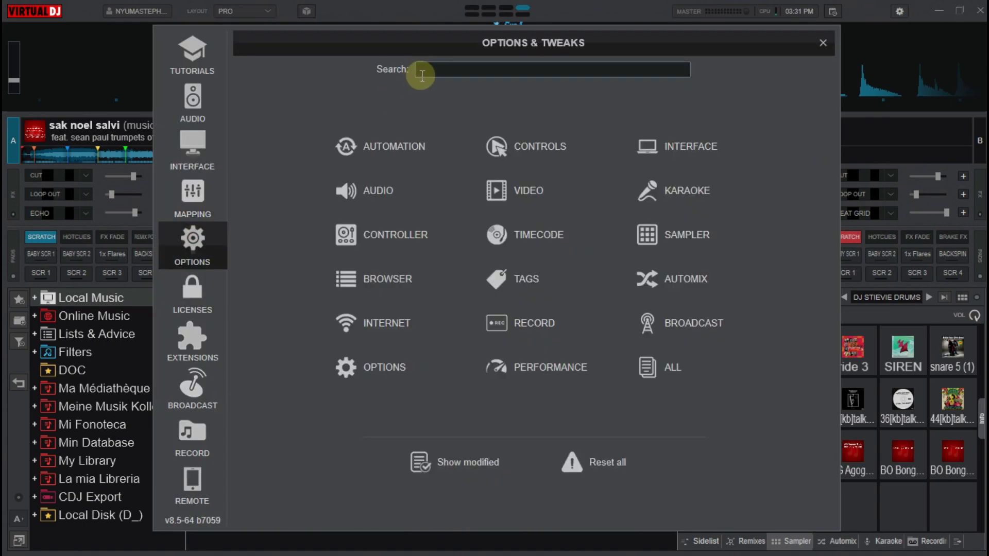
pyautogui.write('e')
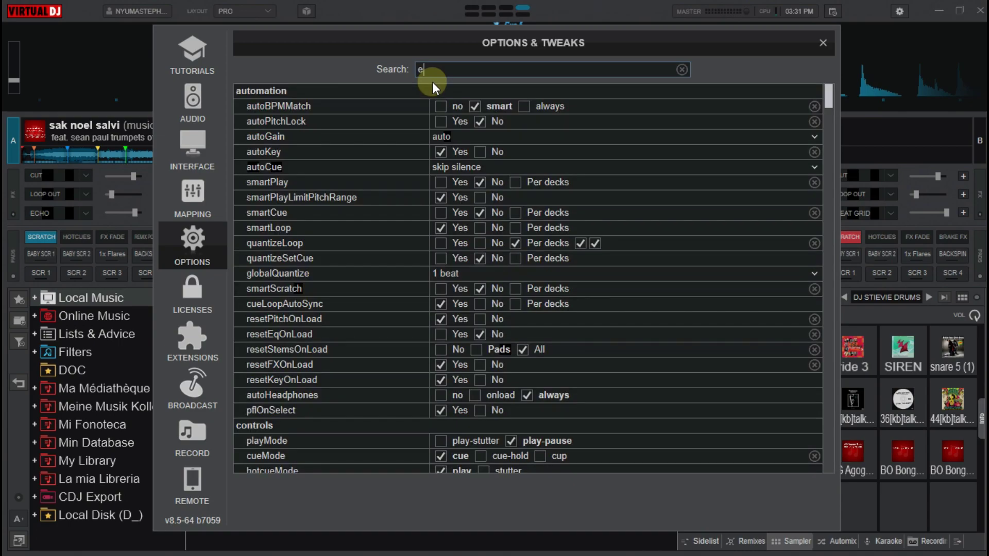
pyautogui.write('q')
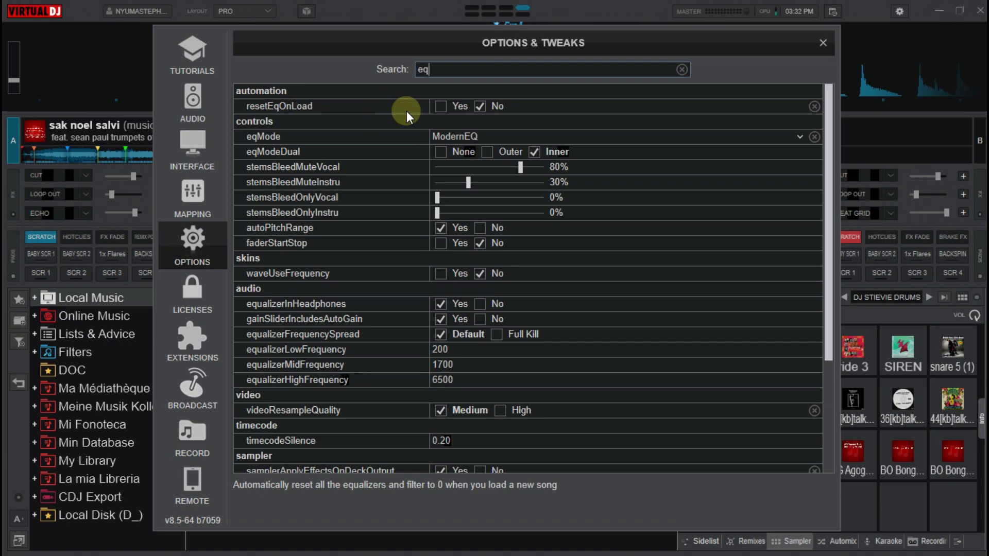
pyautogui.click(439, 107)
# - Close Options, turn deck A's KICK down, and load 'Give It Up To Me' onto deck A
pyautogui.click(823, 44)
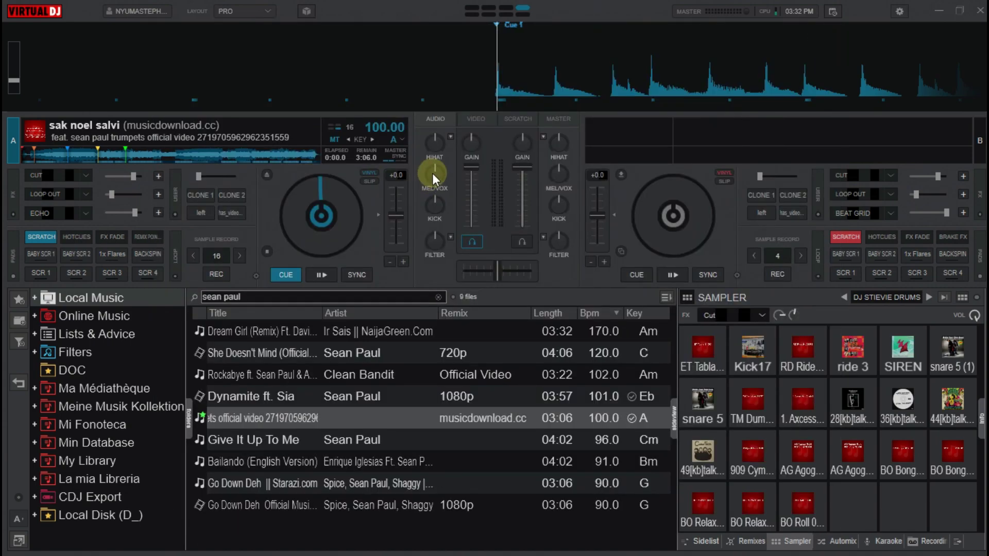
pyautogui.moveTo(432, 214); pyautogui.dragTo(432, 240)
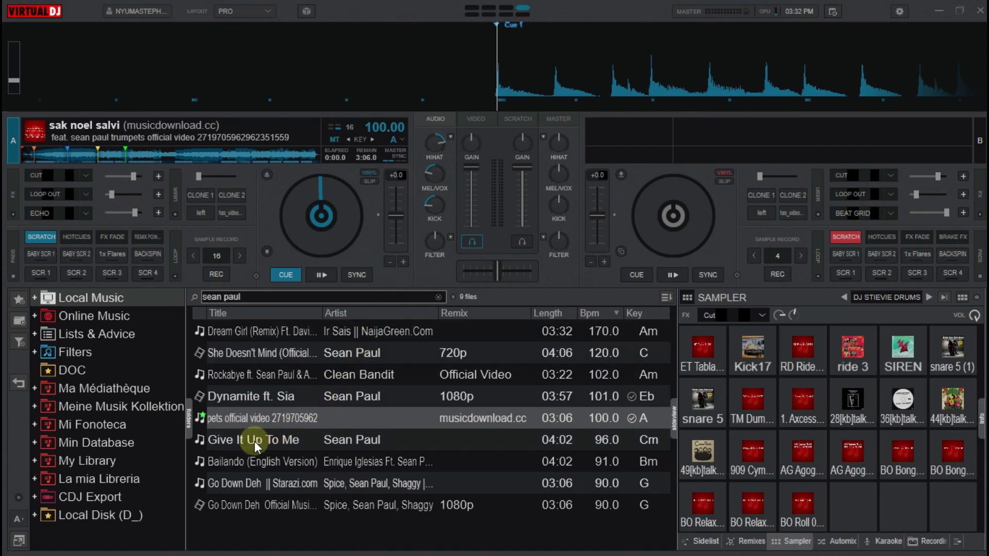
pyautogui.moveTo(254, 442); pyautogui.dragTo(233, 210)
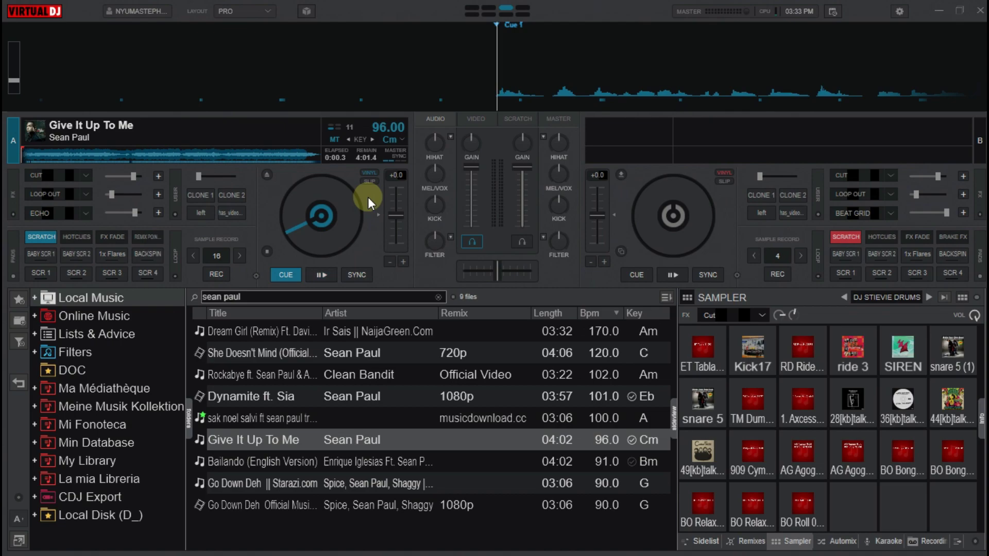
# - In the keyboard Mapping settings, bind CTRL+B to the eq_reset action
pyautogui.click(899, 12)
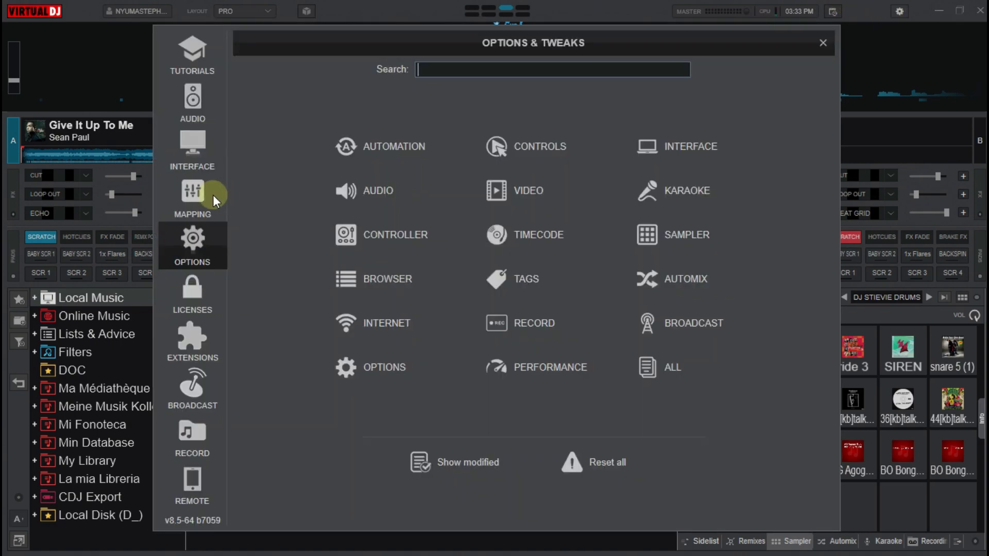
pyautogui.click(195, 194)
pyautogui.click(519, 135)
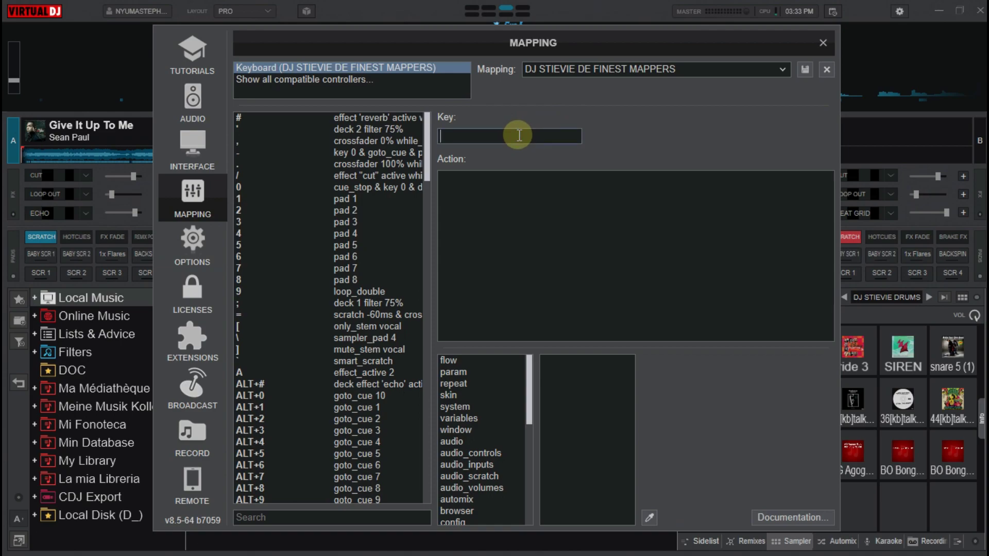
pyautogui.press('ctrl')
pyautogui.hotkey('ctrl', 'b')
pyautogui.click(511, 201)
pyautogui.write('e')
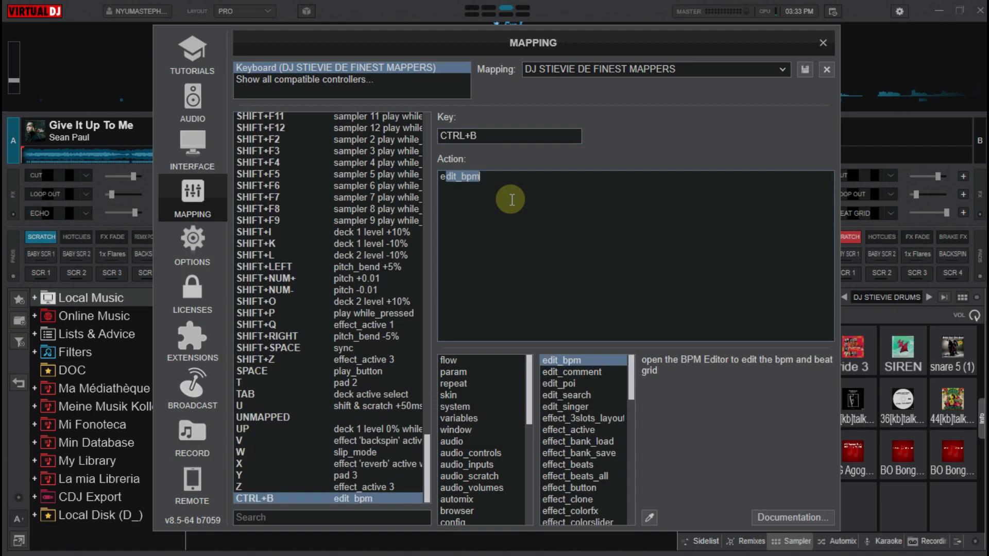
pyautogui.write('q')
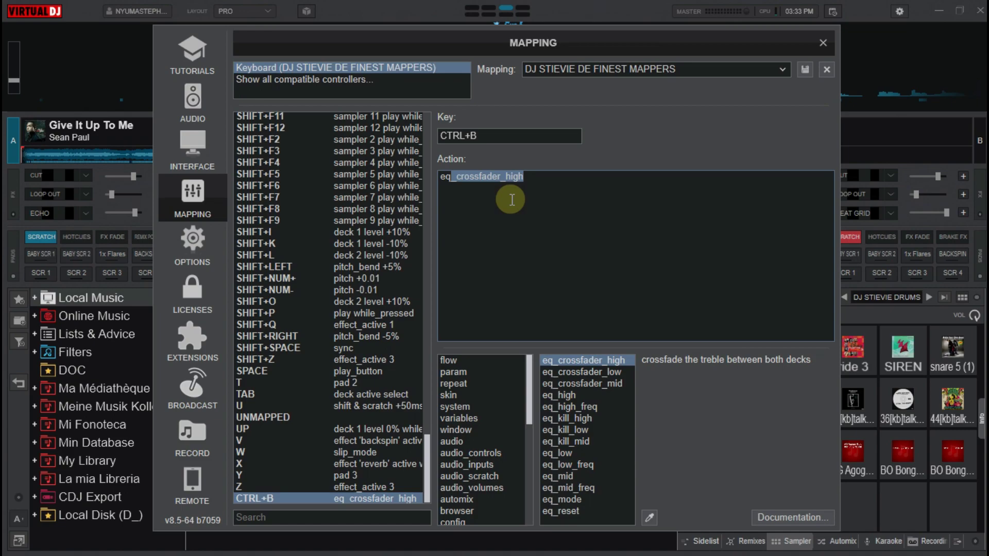
pyautogui.write('_res')
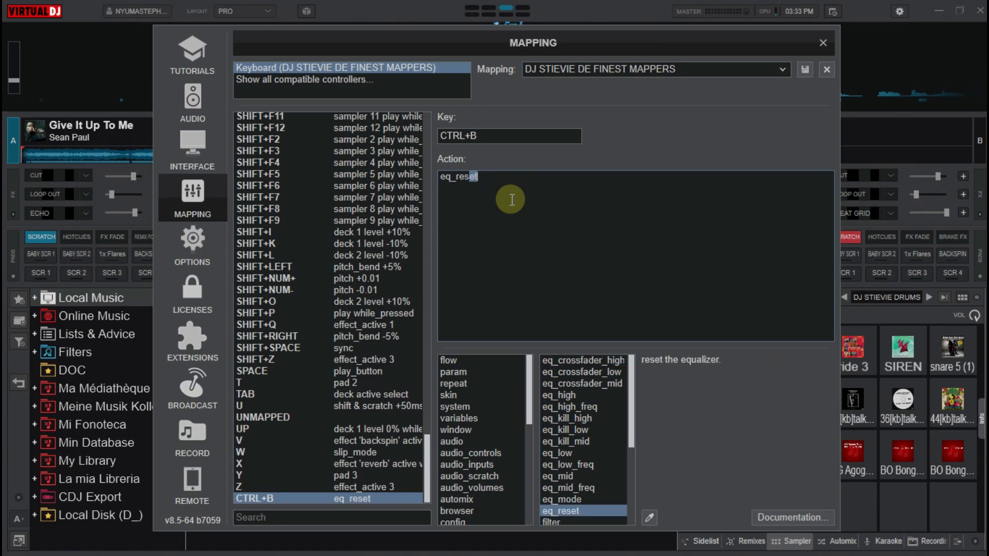
pyautogui.write('et')
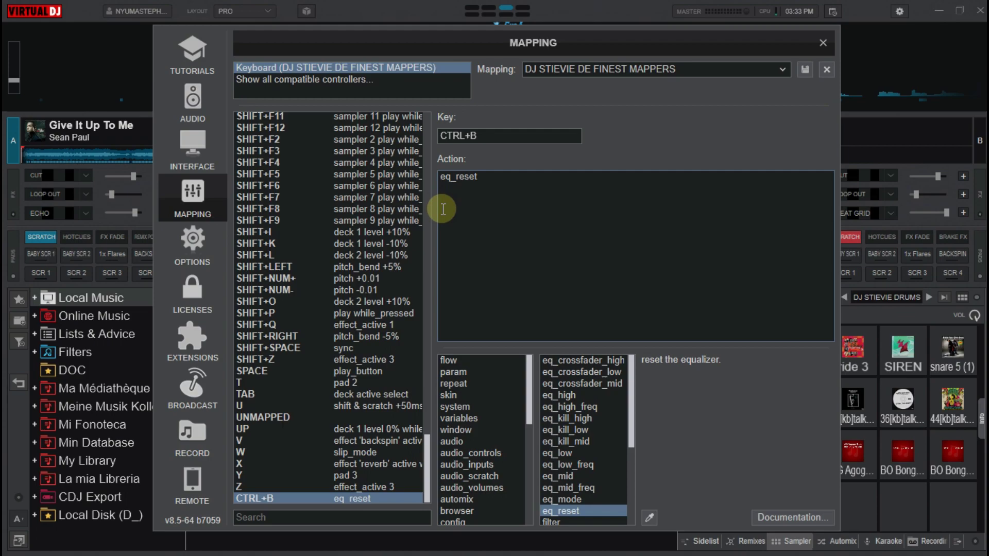
pyautogui.write('deck ')
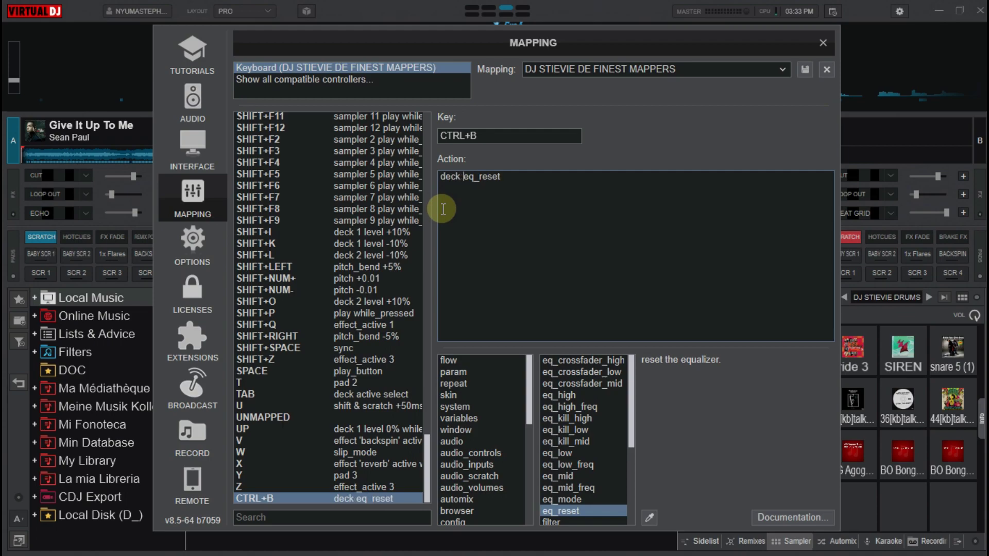
pyautogui.write('1')
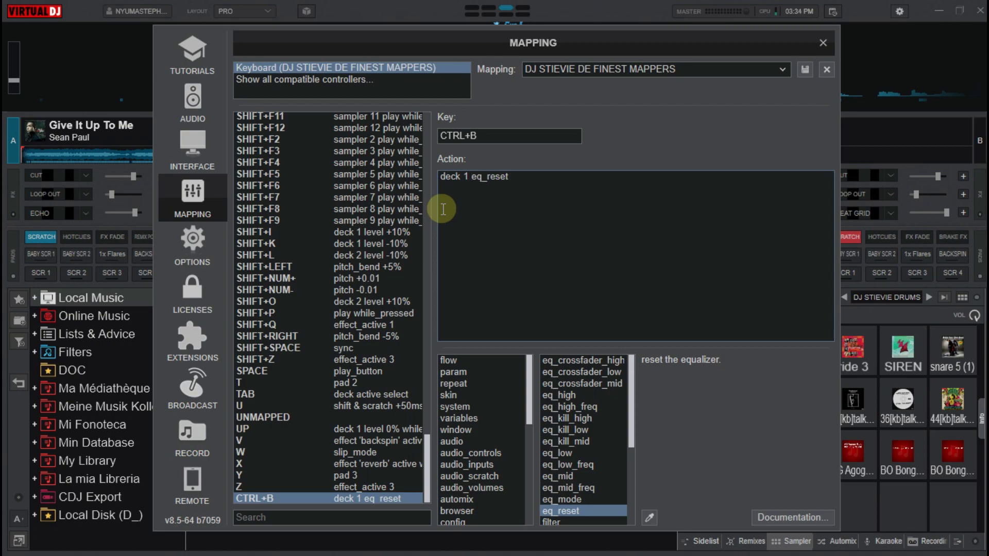
pyautogui.press('BackSpace')
pyautogui.press('BackSpace')
pyautogui.press('BackSpace')
pyautogui.press('BackSpace')
pyautogui.press('BackSpace')
pyautogui.press('BackSpace')
pyautogui.press('BackSpace')
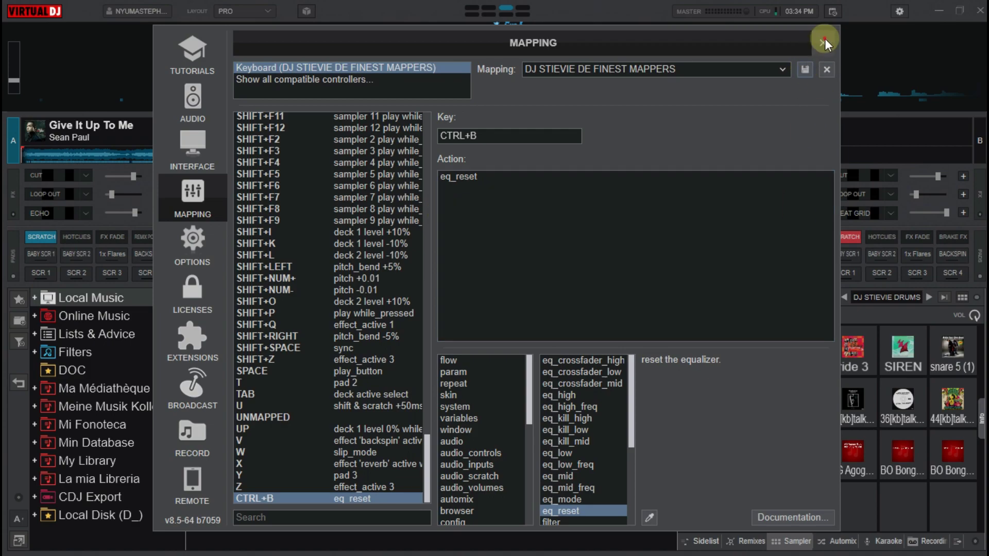
# - Close the mapping settings and turn deck A's KICK, MEL/VOX and HIHAT knobs off centre
pyautogui.click(825, 39)
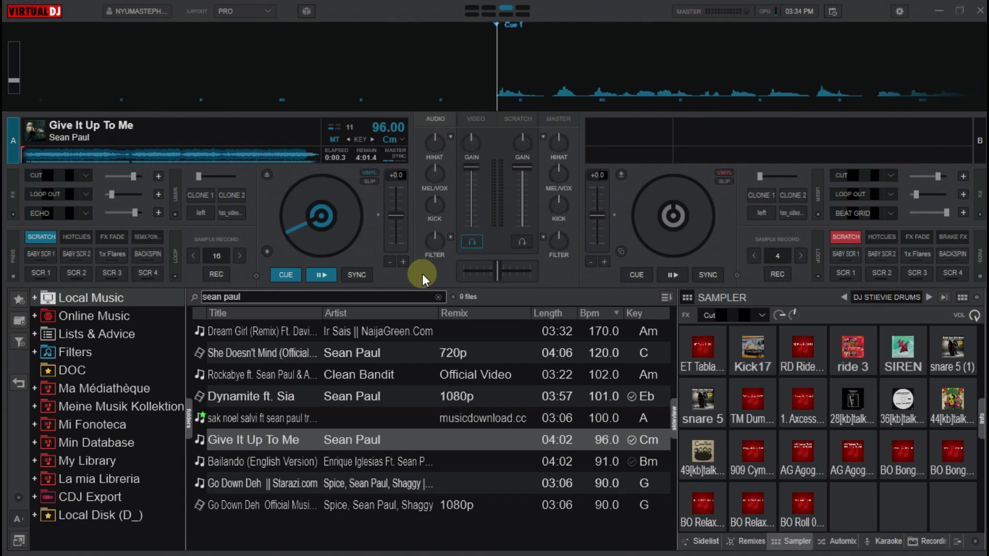
pyautogui.moveTo(440, 204); pyautogui.dragTo(420, 227)
pyautogui.moveTo(434, 175)
pyautogui.mouseDown()
pyautogui.moveTo(437, 138)
pyautogui.moveTo(429, 223)
pyautogui.moveTo(435, 166)
pyautogui.mouseUp()
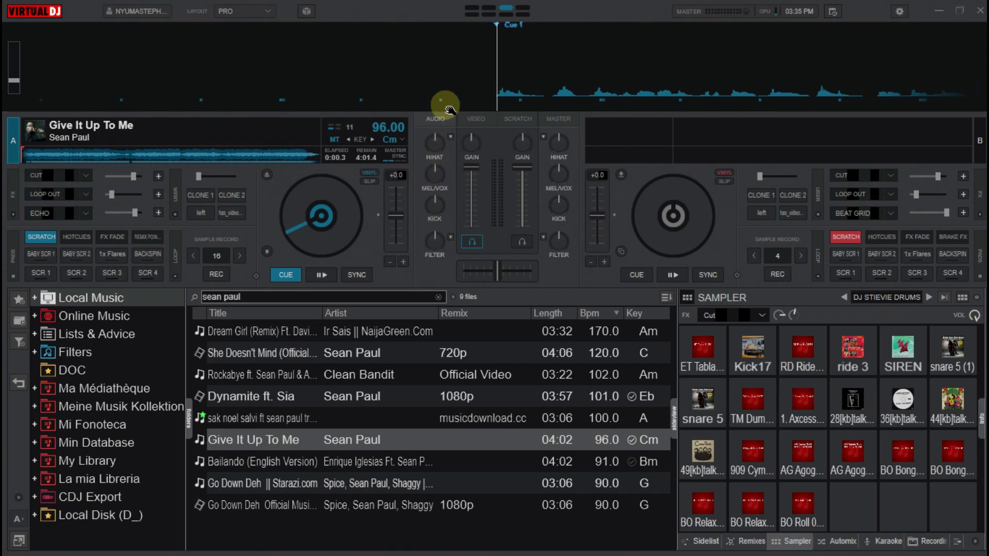
pyautogui.moveTo(434, 179)
pyautogui.mouseDown()
pyautogui.moveTo(436, 146)
pyautogui.moveTo(422, 189)
pyautogui.moveTo(440, 189)
pyautogui.moveTo(440, 174)
pyautogui.moveTo(436, 191)
pyautogui.mouseUp()
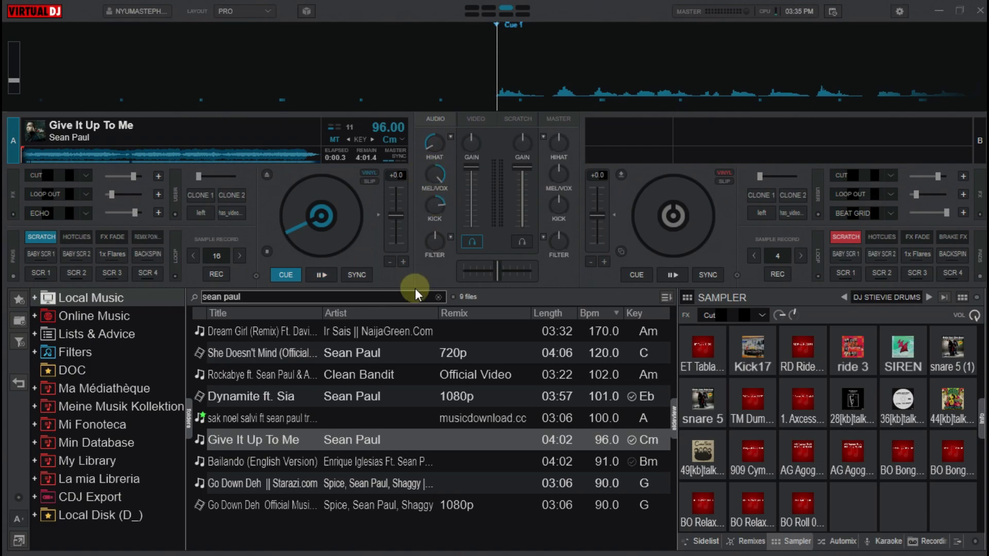